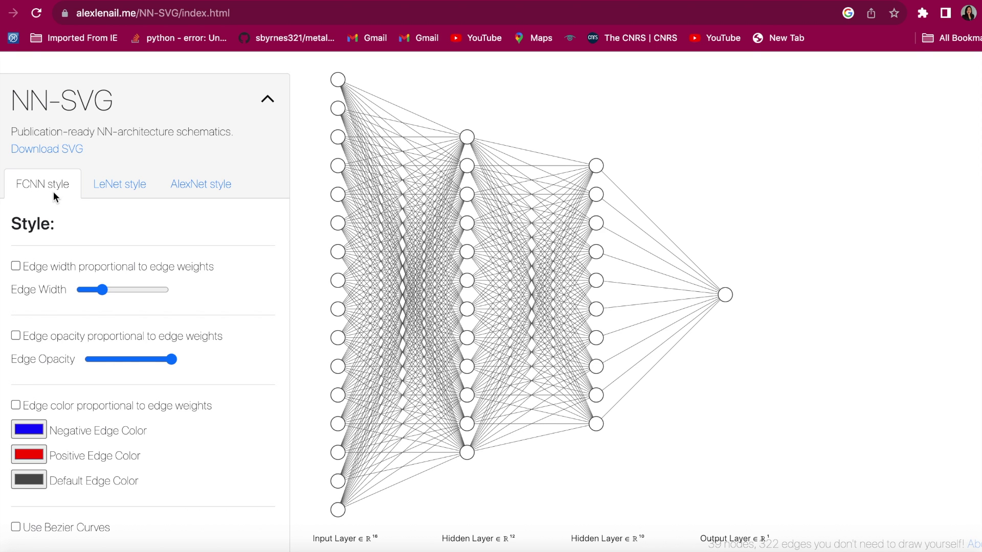
Step: Preview the LeNet and AlexNet diagrams, then keep edge width uniform and thin
left_click(112, 188)
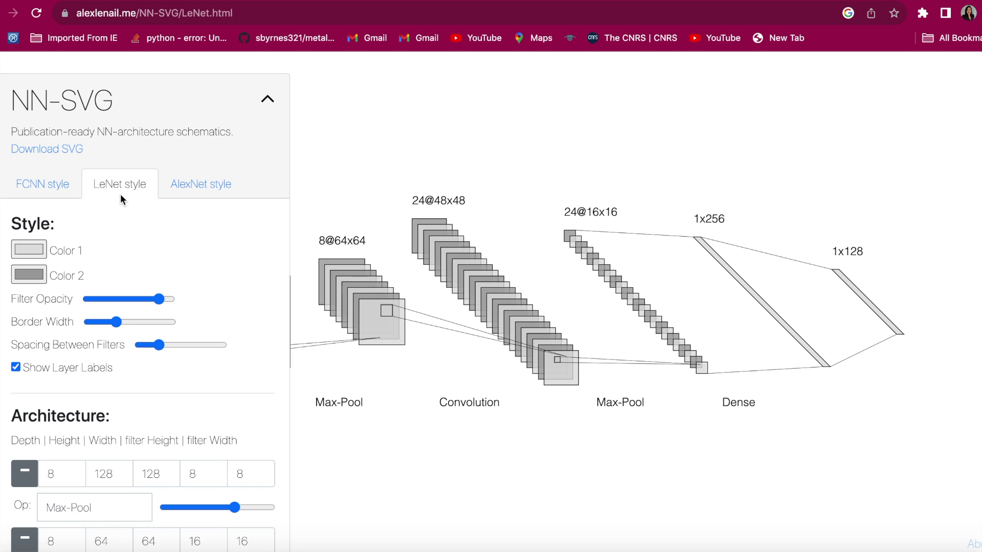
left_click(170, 198)
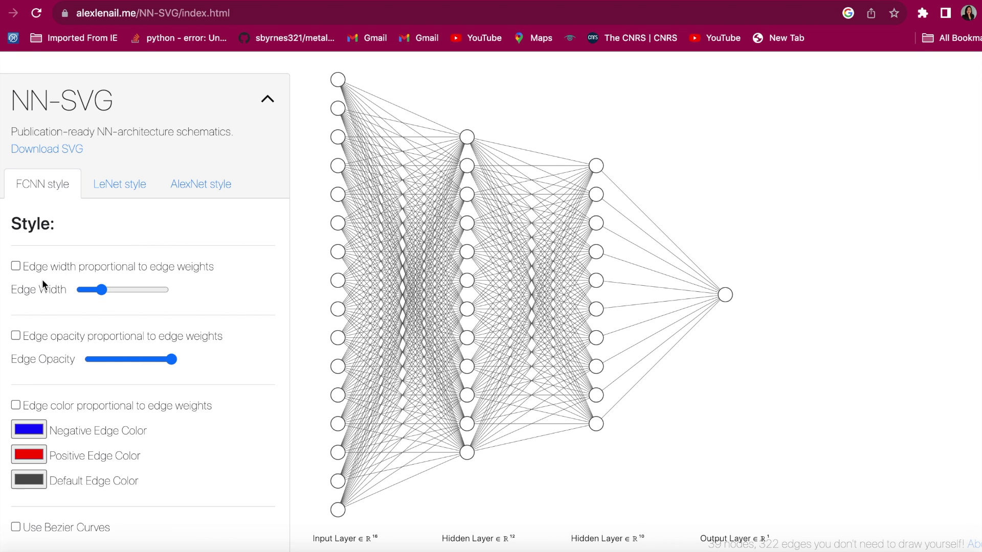
left_click(16, 268)
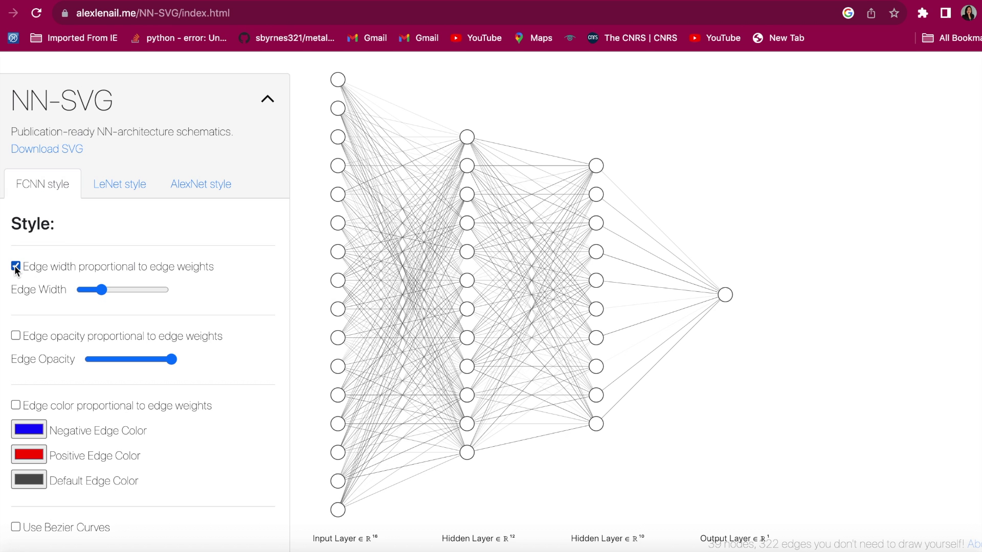
left_click(17, 267)
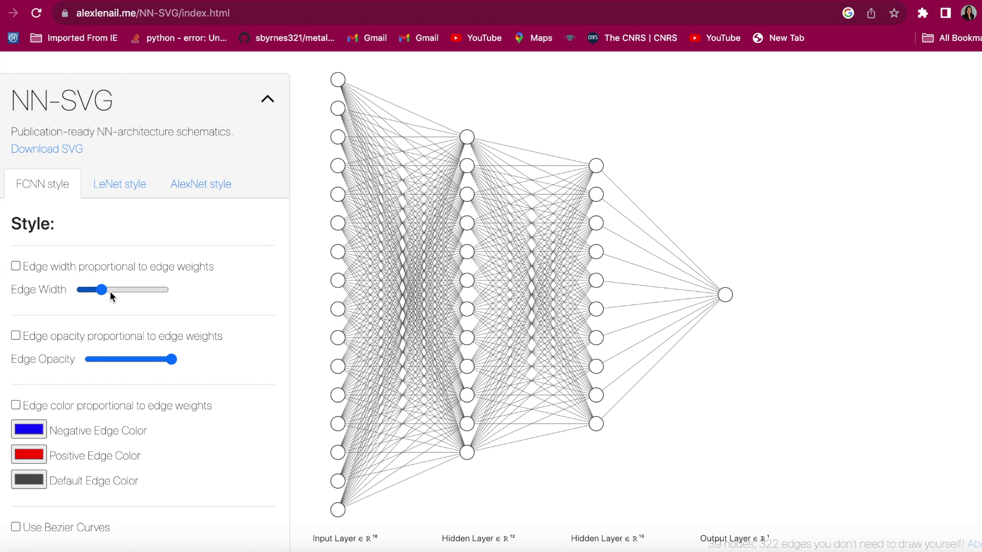
left_click_drag(102, 290, 137, 290)
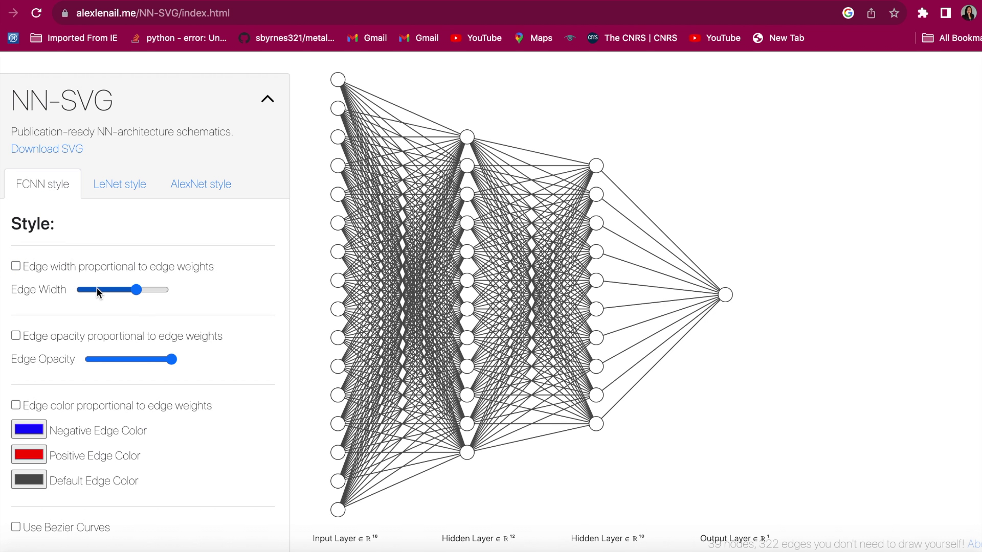
left_click(106, 289)
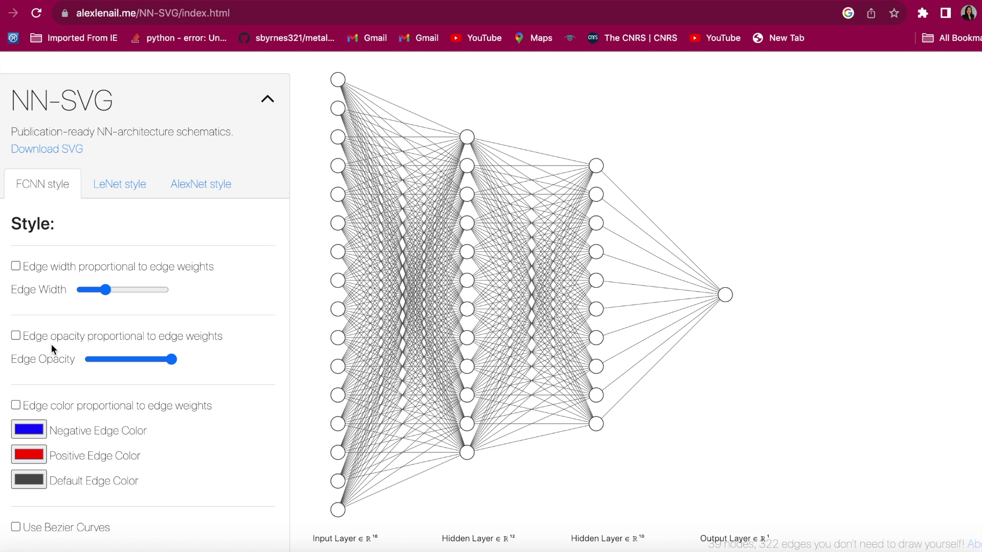
Step: Keep edge opacity uniform but leave the edges slightly more transparent
left_click(16, 336)
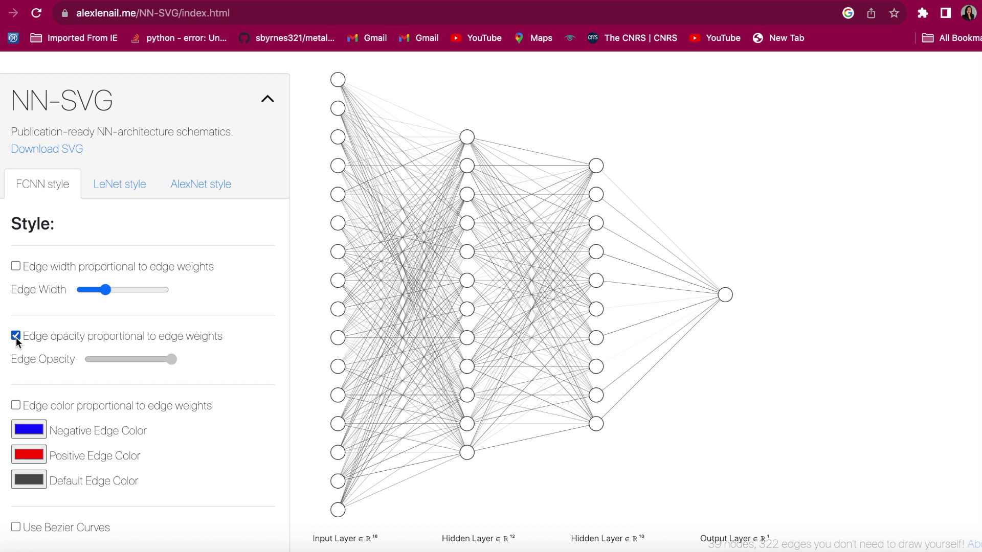
left_click(17, 337)
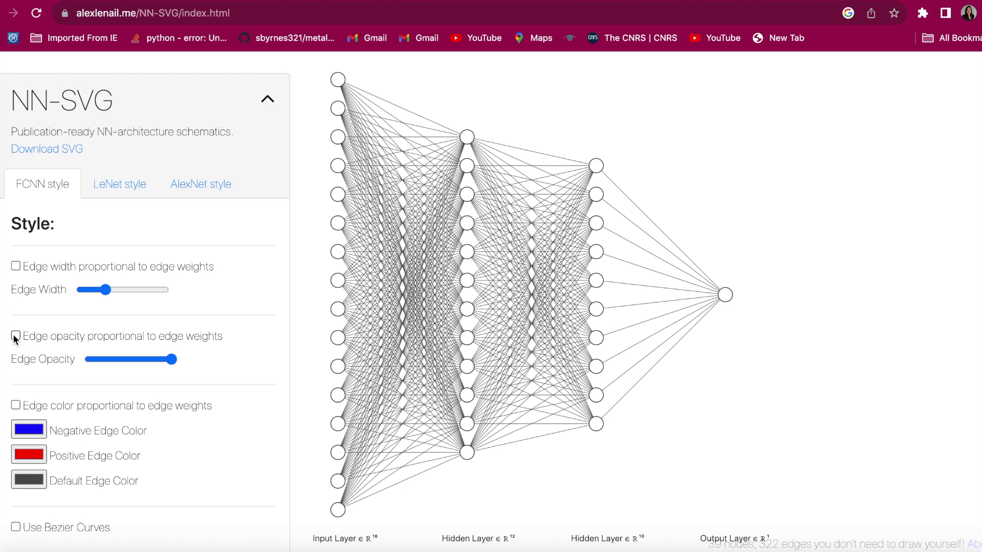
left_click(126, 359)
left_click_drag(105, 358, 151, 362)
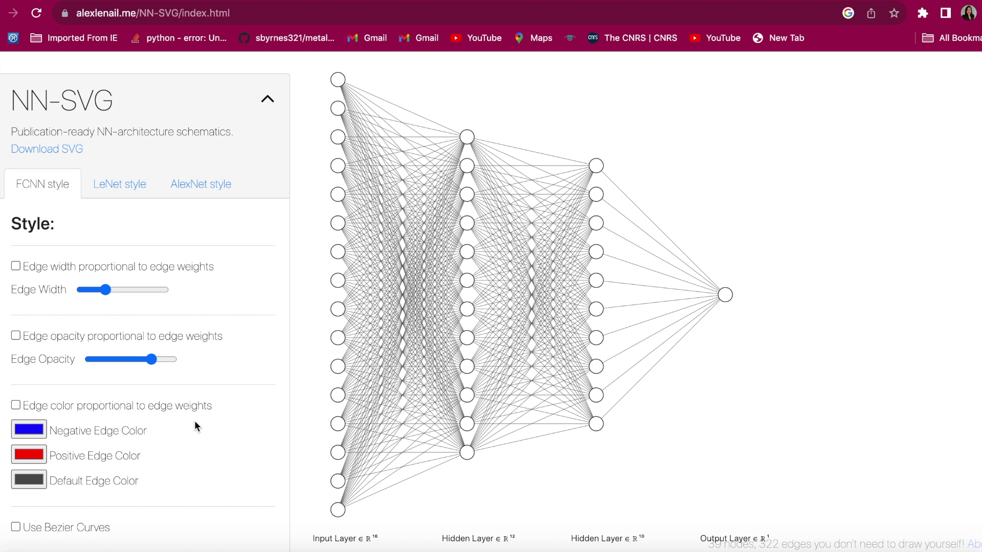
scroll(195, 420, "down", 1)
scroll(194, 421, "down", 1)
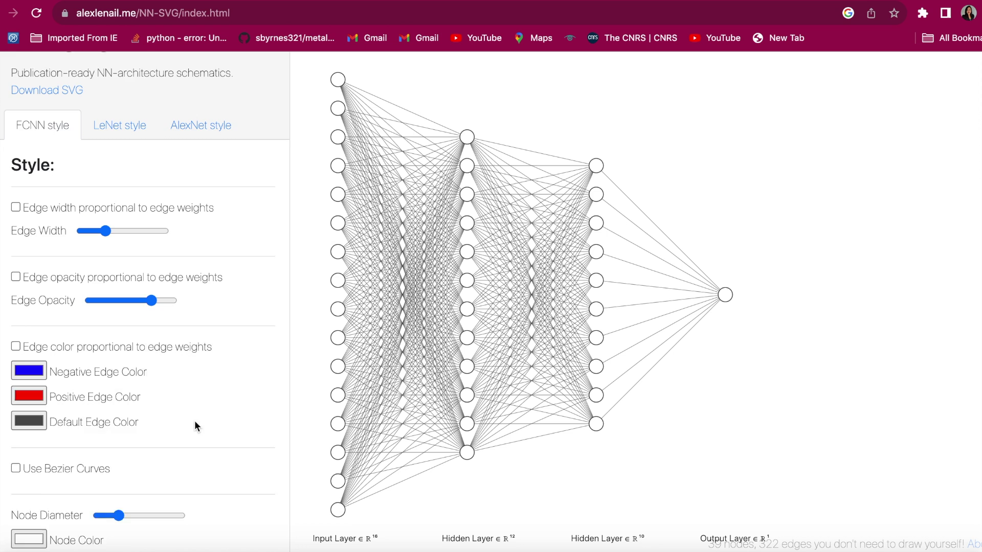
scroll(184, 399, "down", 1)
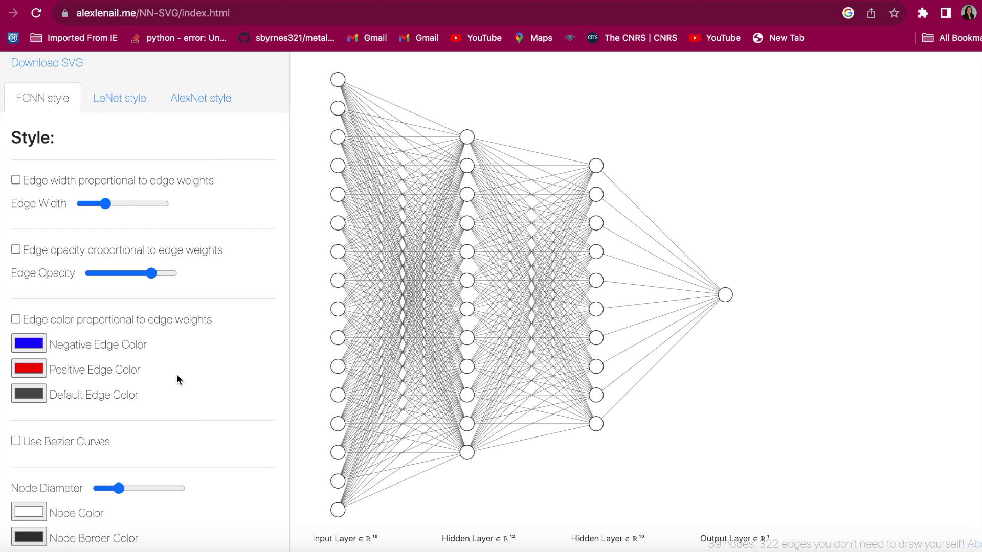
Step: Leave weight-based edge colouring off and set the negative edge colour to dark navy
left_click(142, 319)
left_click(142, 319)
left_click(124, 342)
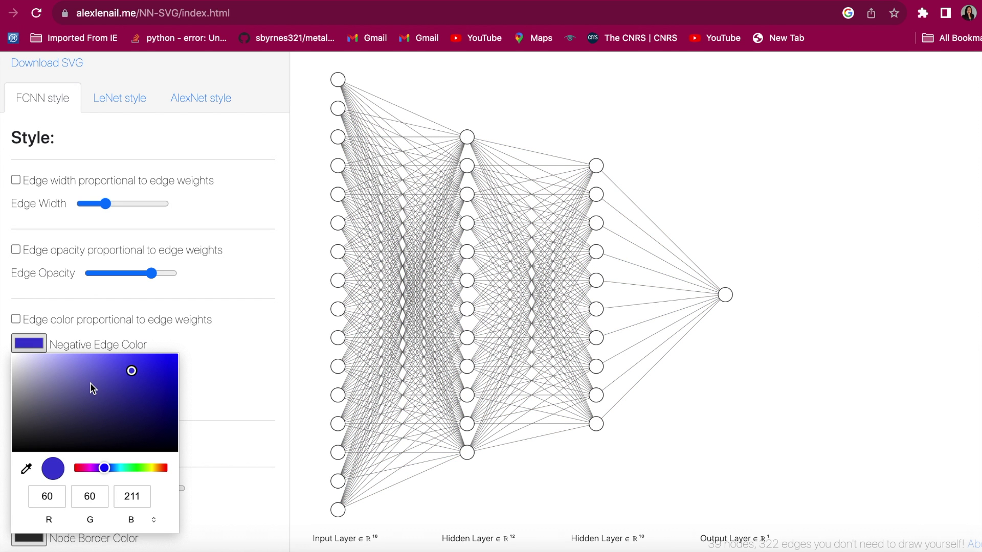
left_click_drag(132, 375, 142, 405)
left_click(230, 389)
scroll(231, 389, "down", 1)
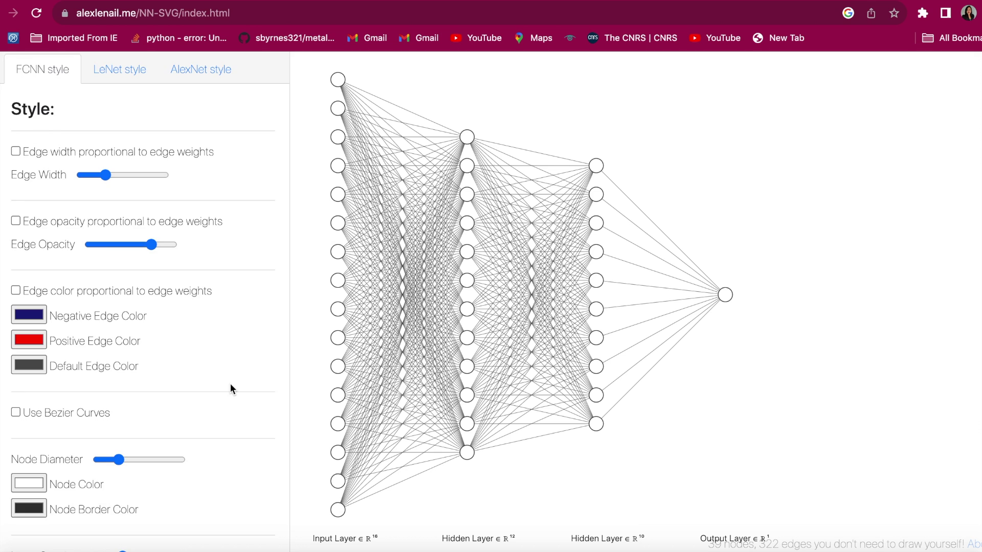
scroll(231, 390, "down", 1)
scroll(230, 390, "down", 1)
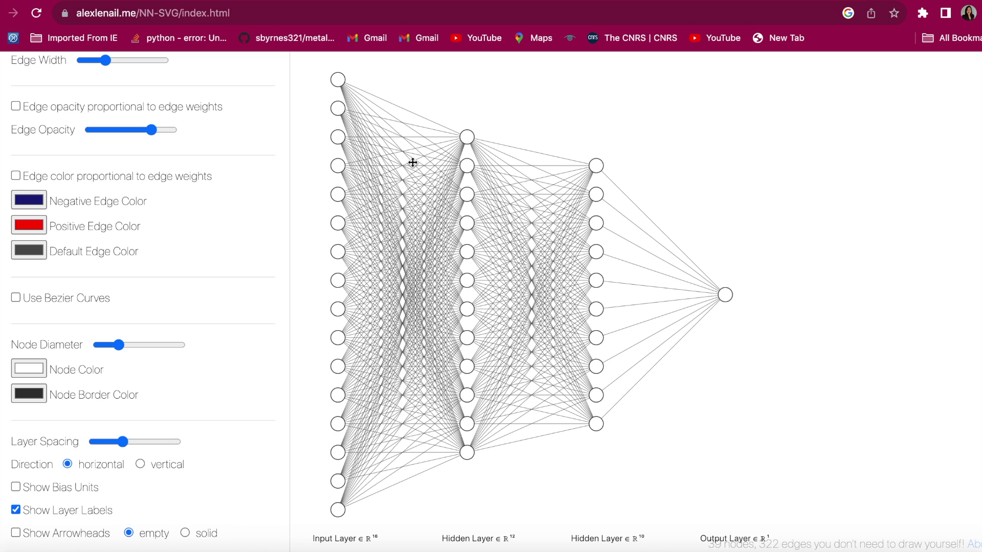
Step: Enable Bezier curves for the connections and restore the original node diameter
left_click(18, 300)
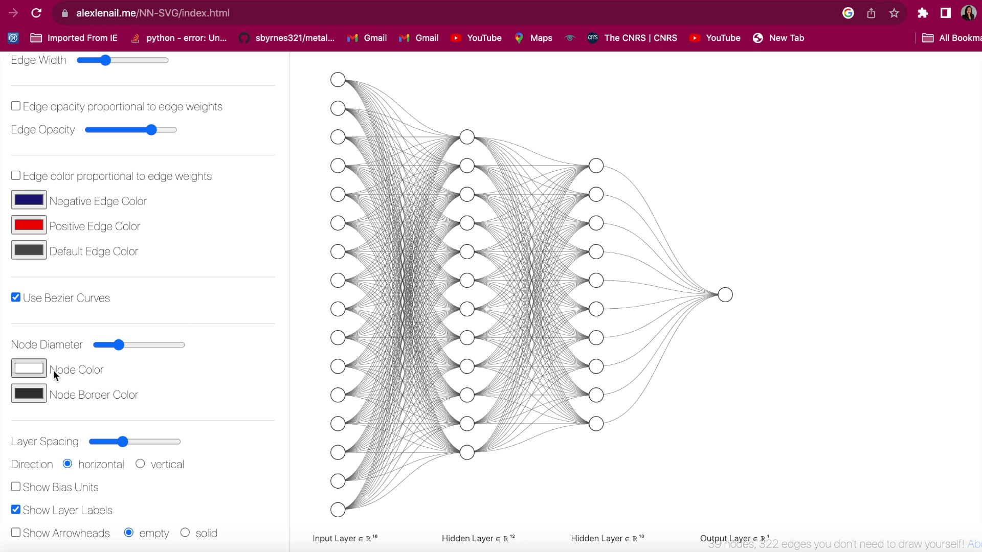
left_click_drag(133, 343, 118, 347)
scroll(280, 437, "down", 1)
scroll(279, 437, "down", 1)
scroll(194, 312, "down", 3)
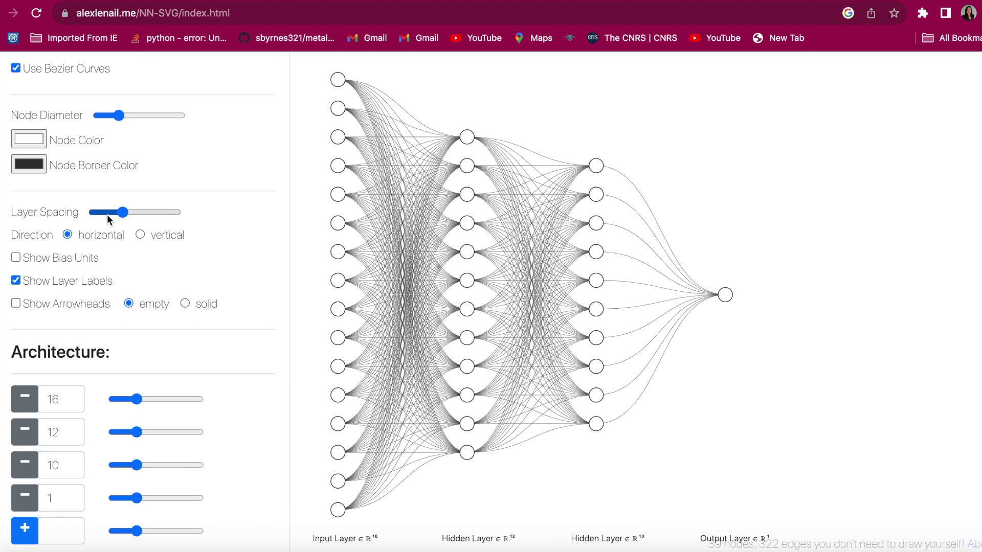
Step: Reduce layer spacing slightly, keep horizontal direction, show bias units and keep layer labels on
mouse_move(107, 216)
left_mouse_down()
mouse_move(151, 215)
mouse_move(117, 218)
left_mouse_up()
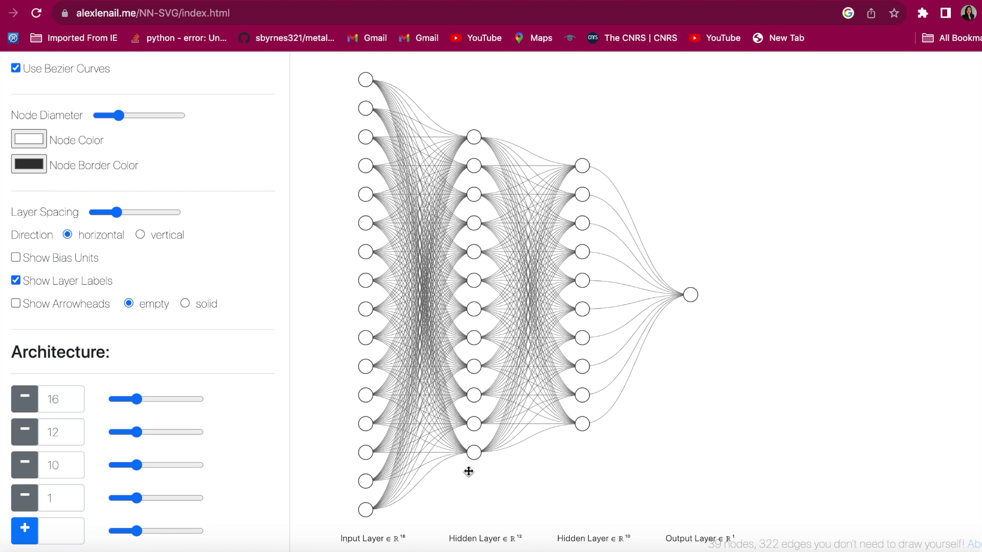
left_click(139, 235)
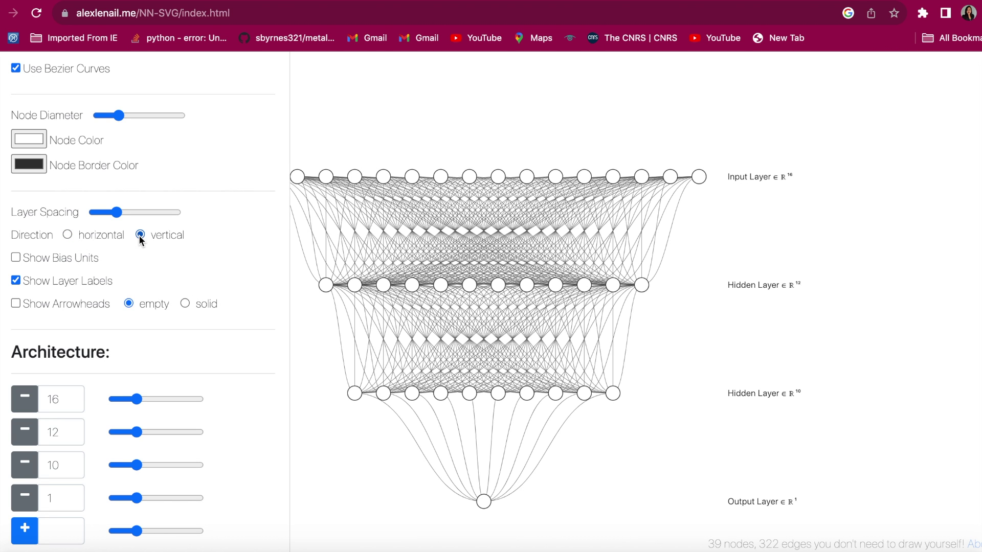
left_click(93, 237)
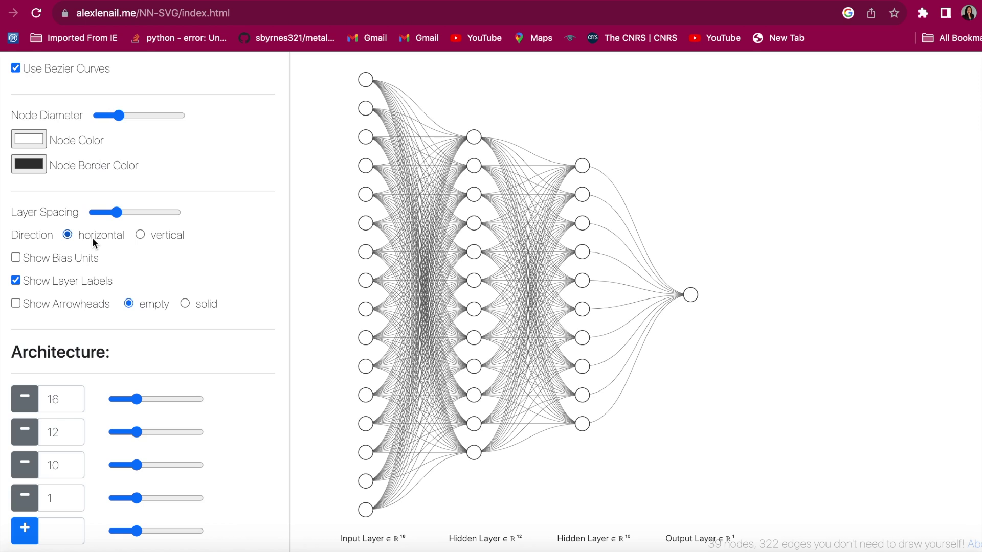
left_click(77, 260)
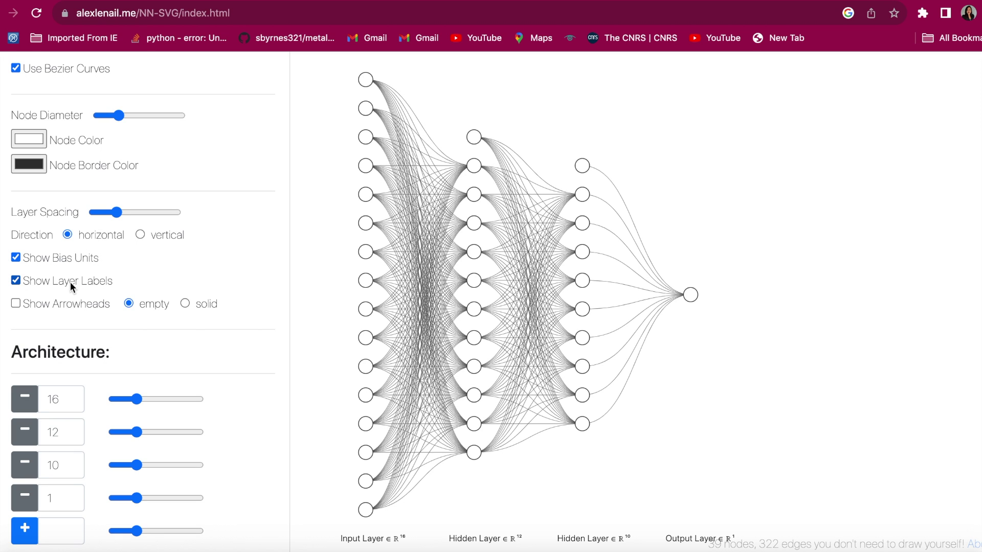
left_click(69, 281)
left_click(70, 281)
Step: Turn on solid arrowheads and append a final 5-node layer to the FCNN architecture
left_click(16, 303)
left_click(187, 304)
scroll(458, 224, "up", 2)
scroll(458, 224, "up", 3)
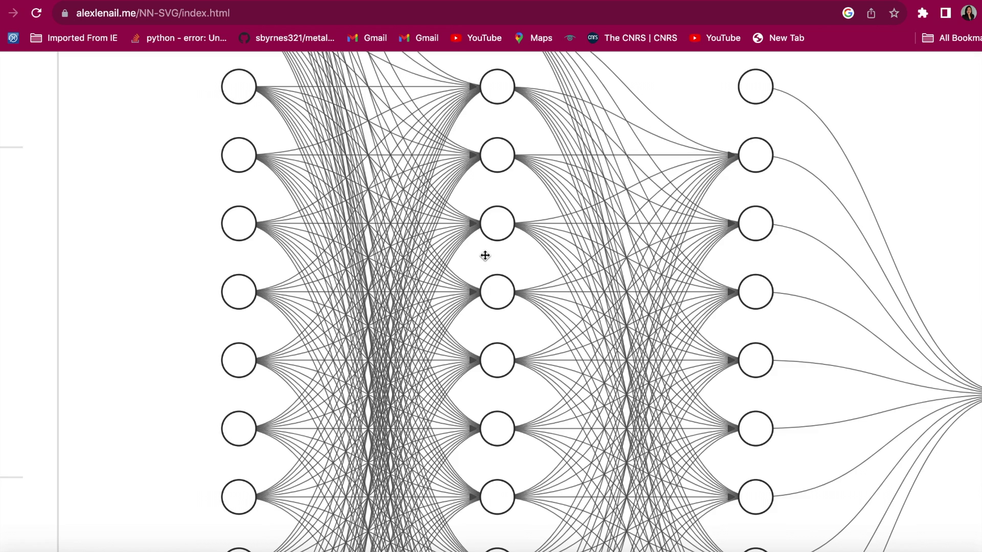
scroll(486, 258, "down", 3)
scroll(486, 257, "down", 2)
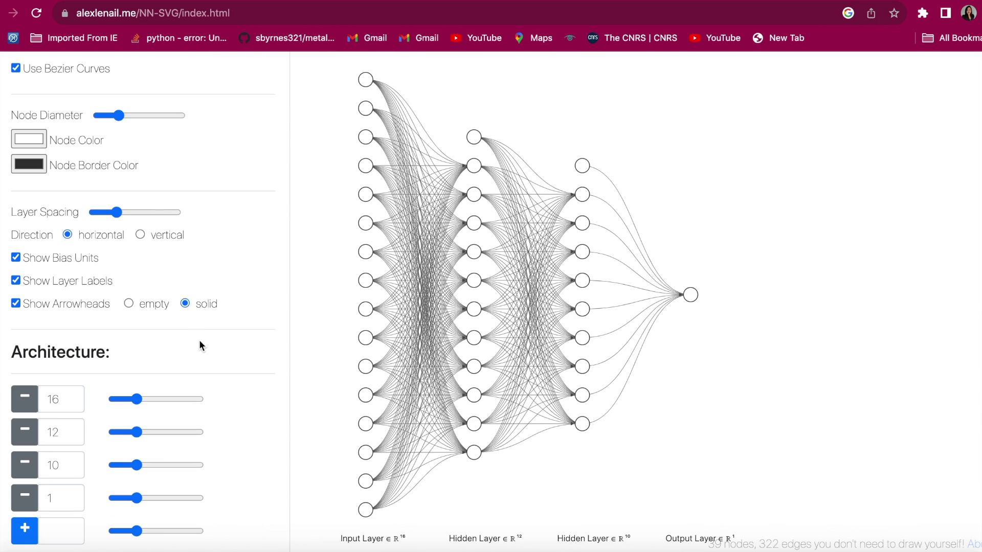
scroll(213, 358, "down", 2)
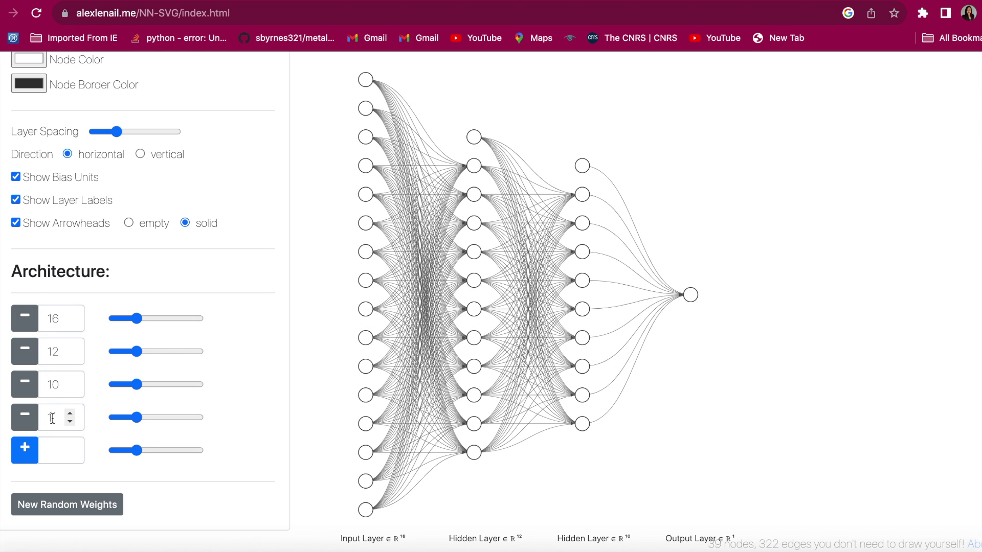
left_click(24, 448)
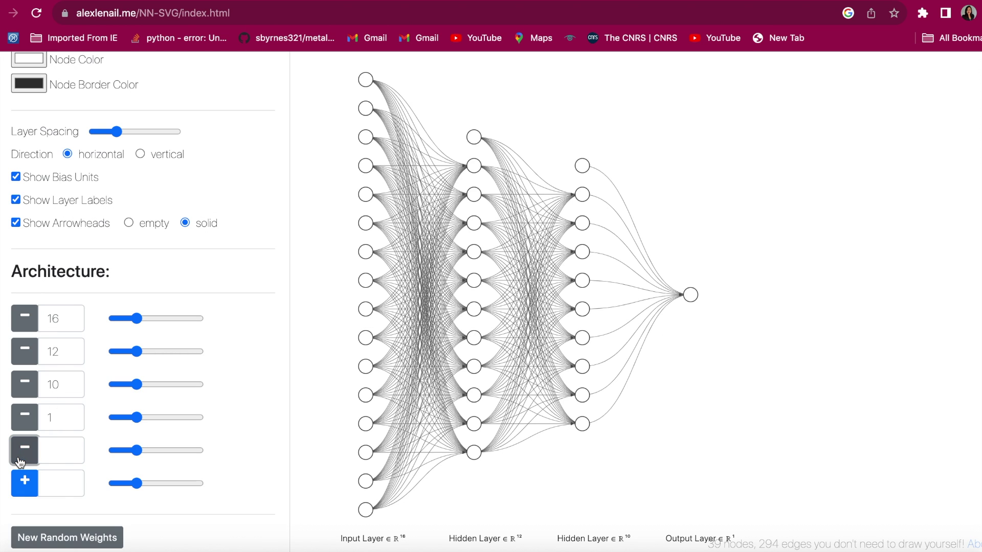
left_click(47, 453)
type("5")
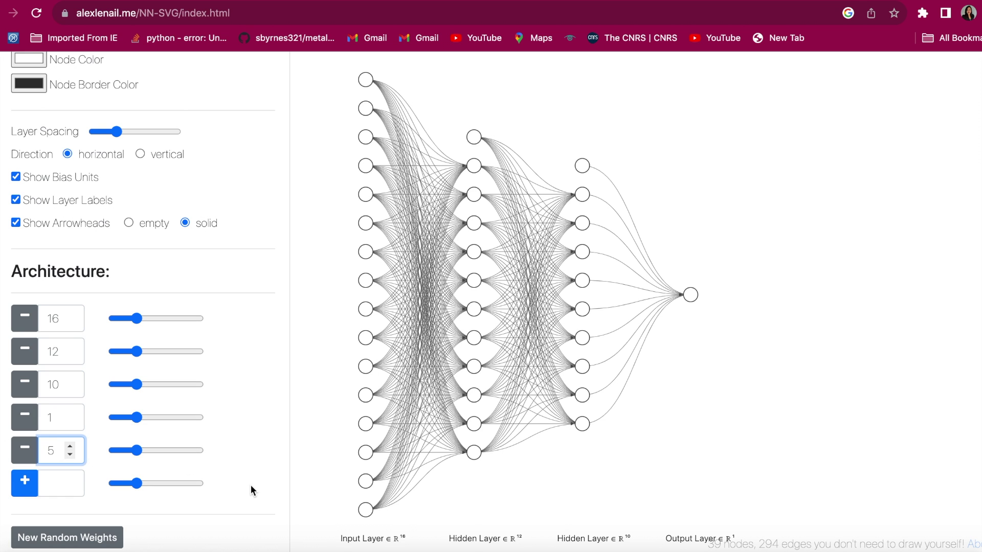
left_click(251, 485)
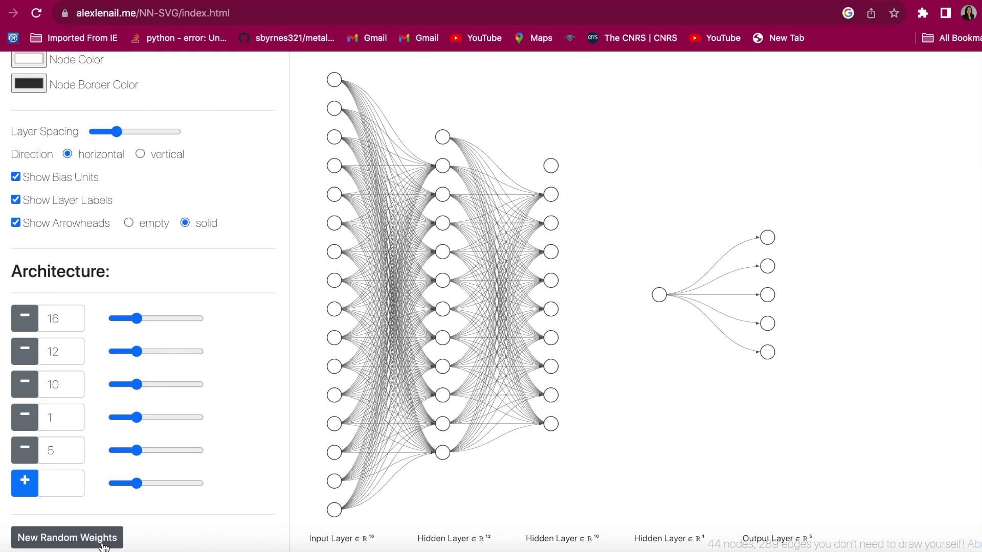
Step: Regenerate new random connection weights for the fully connected network
left_click(104, 546)
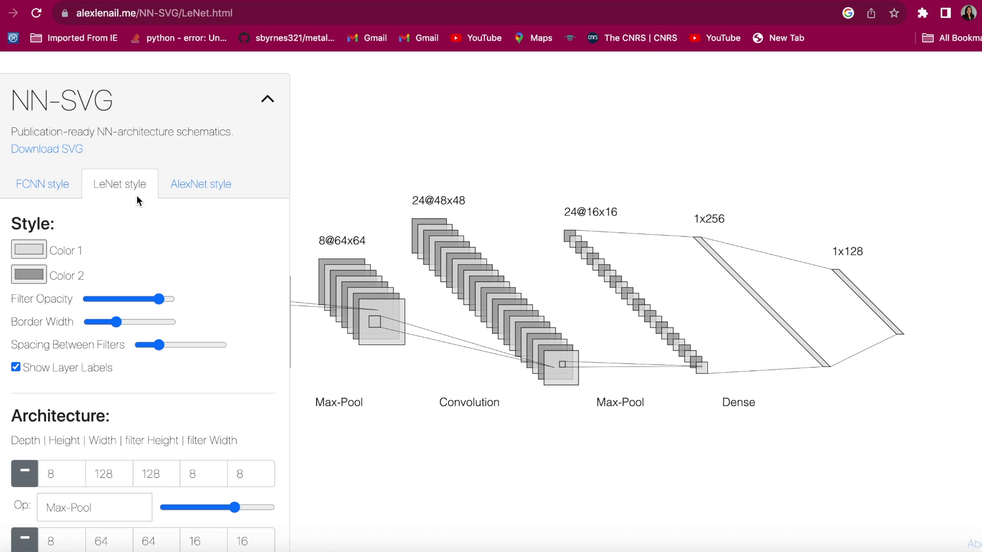
Step: Set the LeNet Color 1 layer colour to a dark red
left_click(19, 253)
left_click(66, 277)
left_click(94, 298)
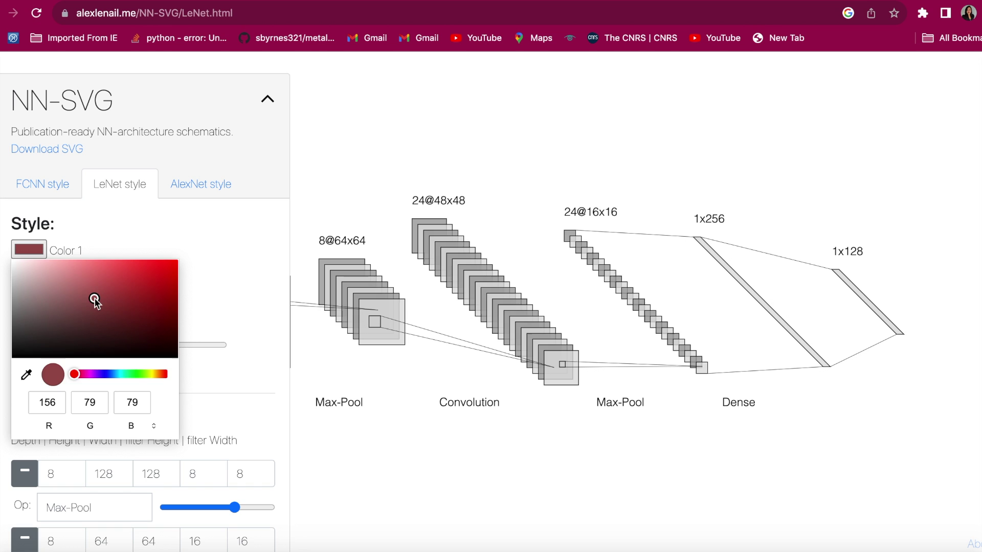
left_click(208, 258)
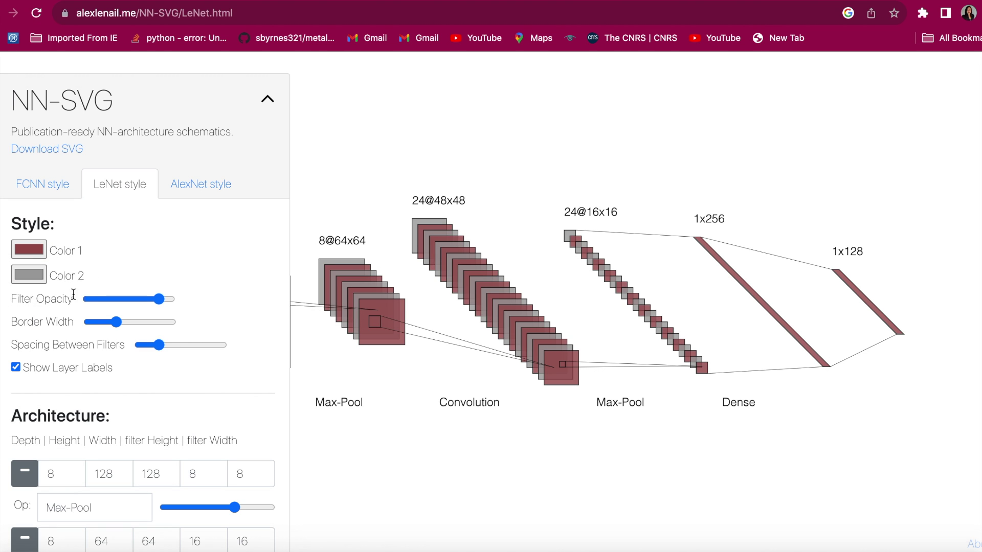
Step: Lower filter opacity, thicken borders, tighten filter spacing and keep layer labels shown
mouse_move(101, 297)
left_mouse_down()
mouse_move(128, 298)
mouse_move(132, 325)
mouse_move(154, 322)
mouse_move(142, 346)
left_mouse_up()
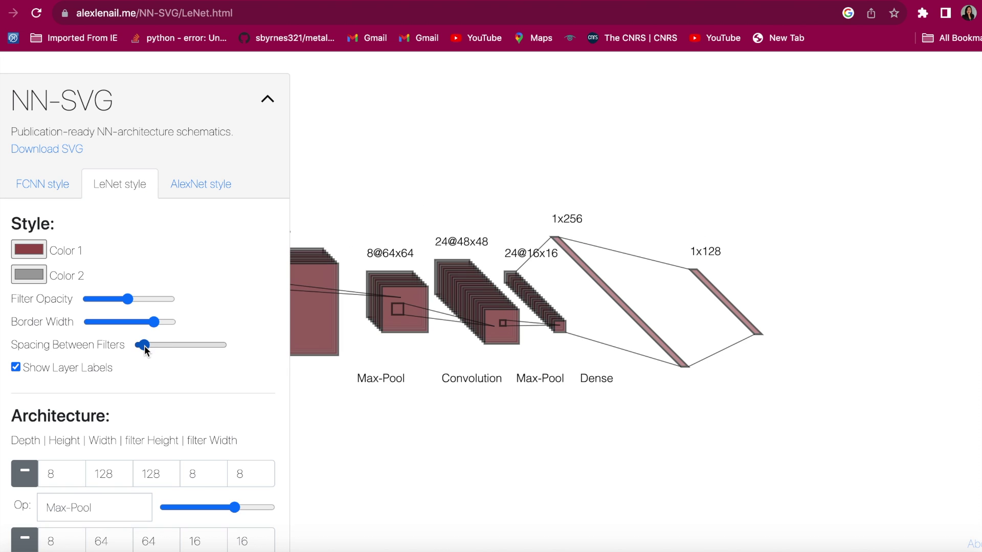
left_click(87, 369)
left_click(86, 370)
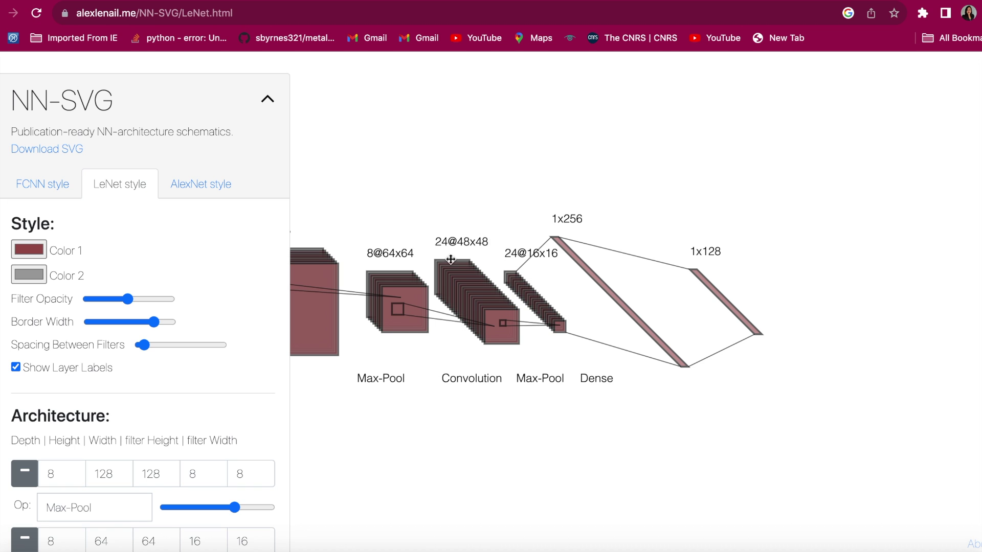
scroll(206, 405, "down", 1)
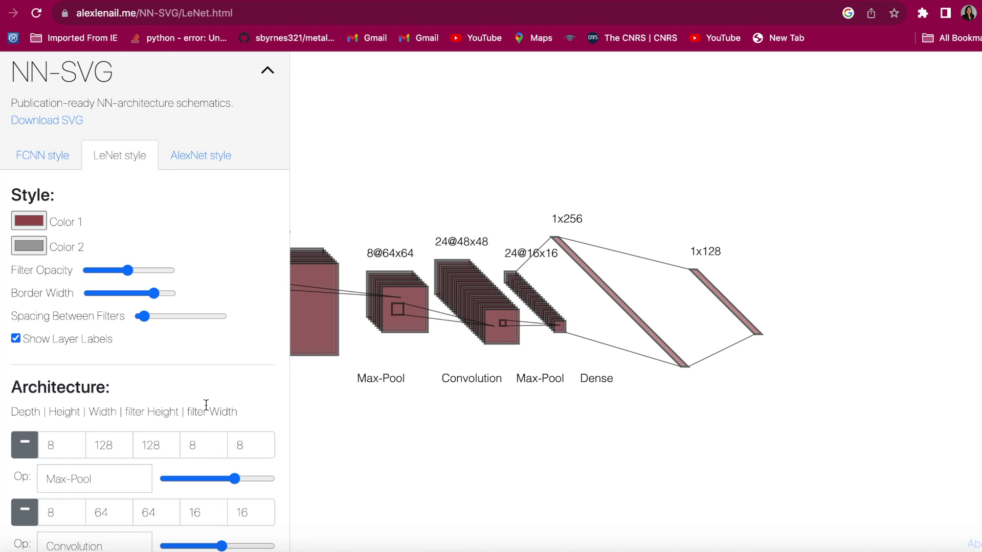
scroll(206, 405, "down", 2)
scroll(208, 403, "down", 5)
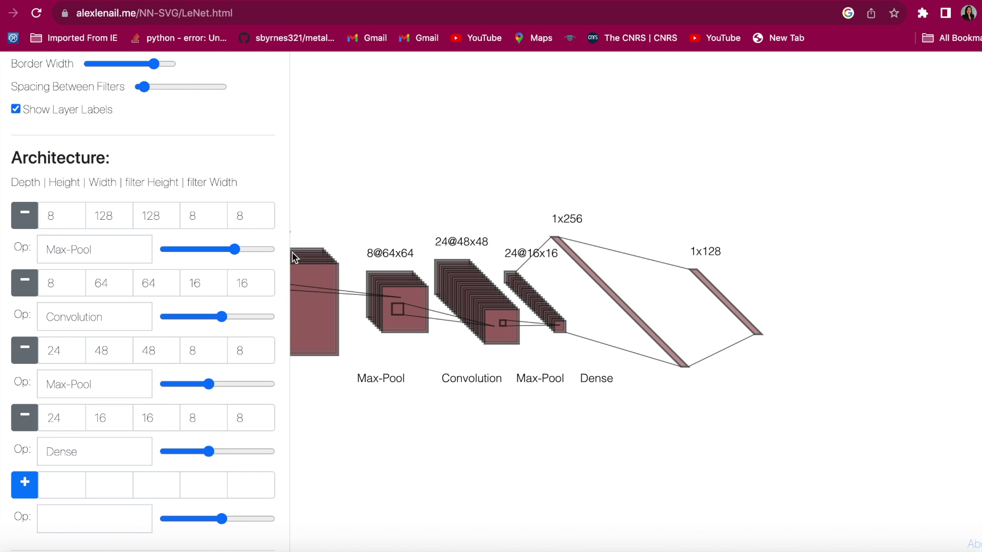
Step: Remove the 256-length dense layer and raise the remaining vector length to 129
left_click_drag(322, 278, 461, 269)
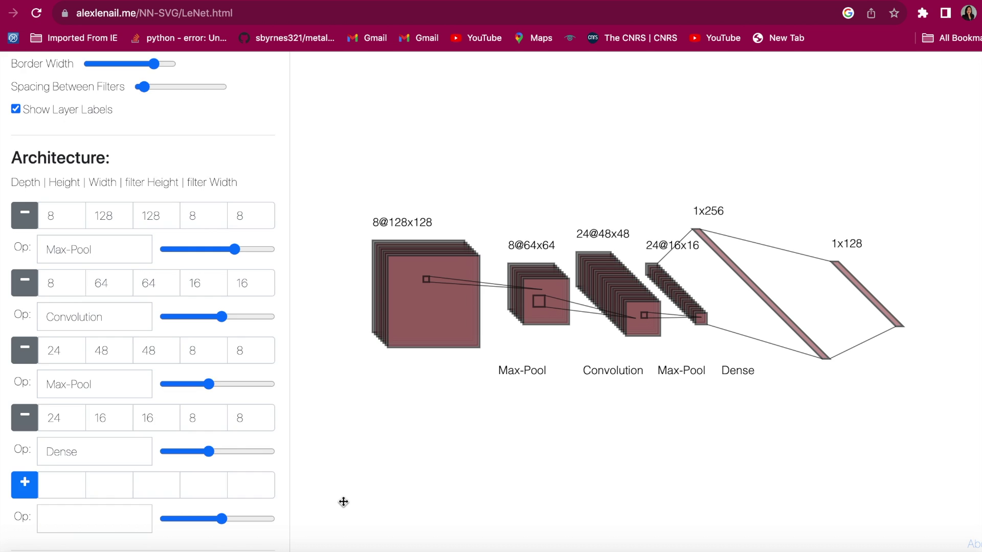
scroll(342, 502, "down", 3)
scroll(343, 502, "down", 1)
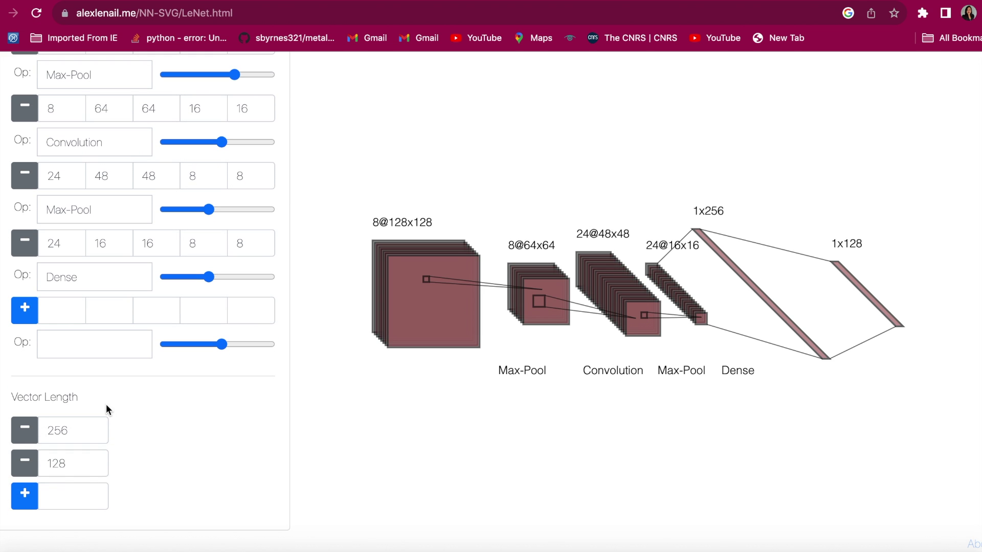
left_click(26, 428)
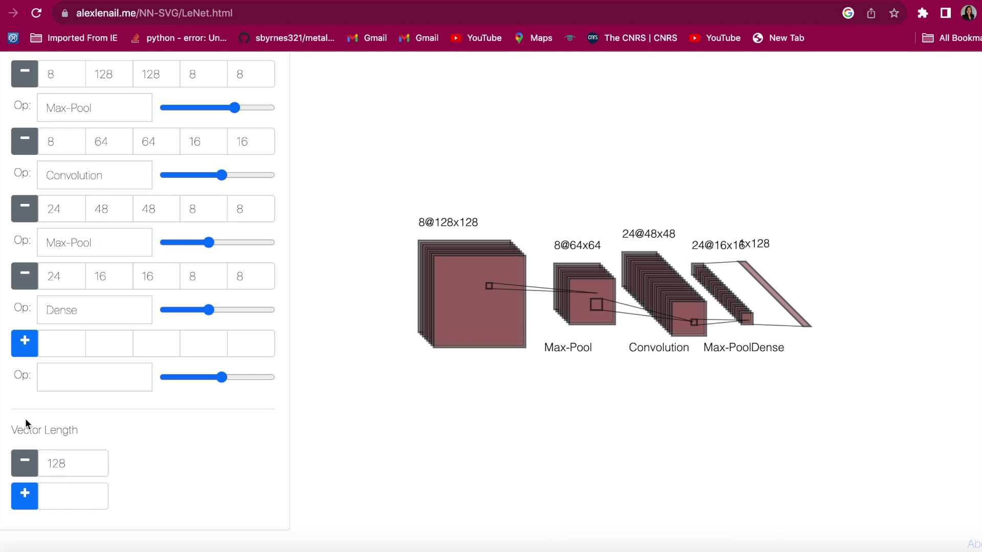
left_click(93, 458)
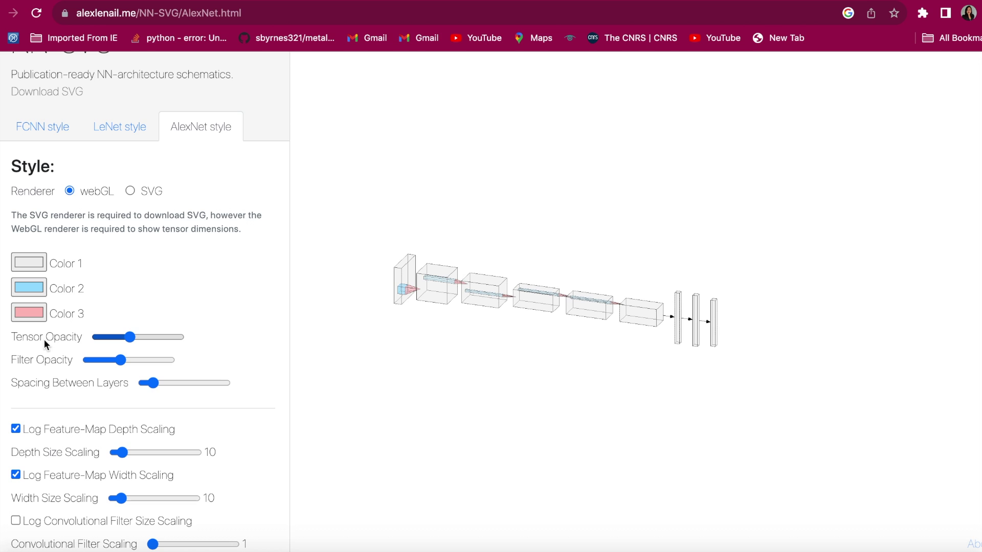
Step: Raise tensor and filter opacity and return layer spacing near its original value
left_click(107, 337)
left_click(141, 337)
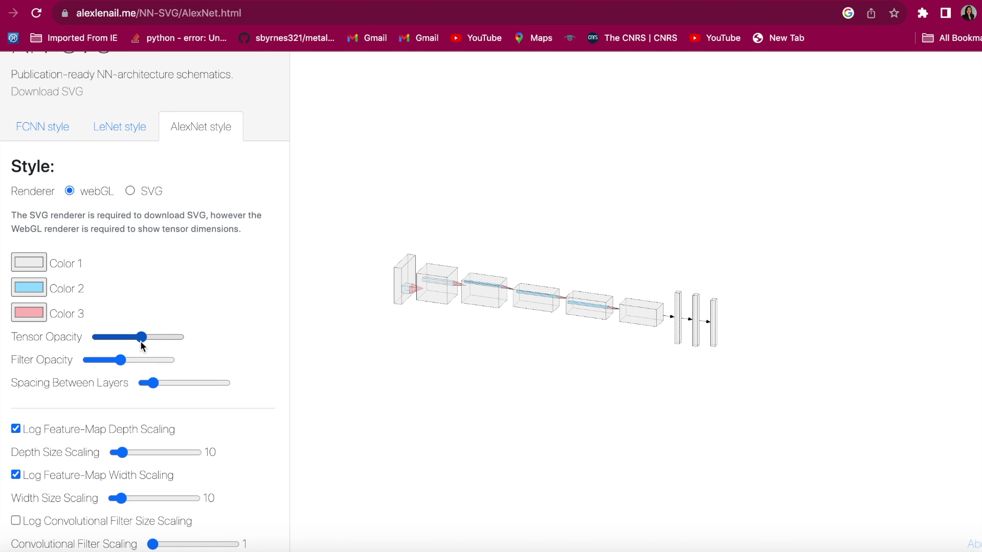
left_click(107, 360)
left_click(138, 360)
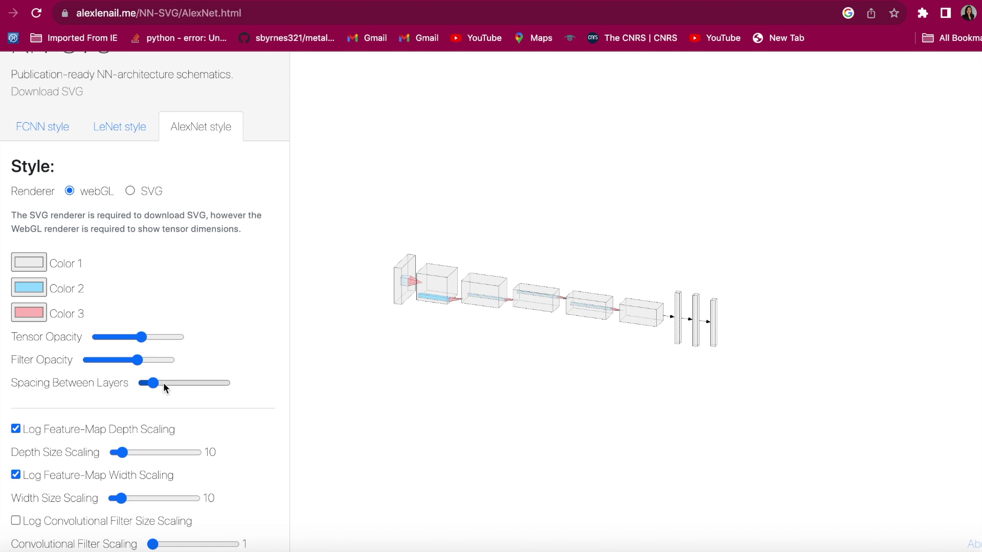
left_click(164, 383)
left_click(148, 383)
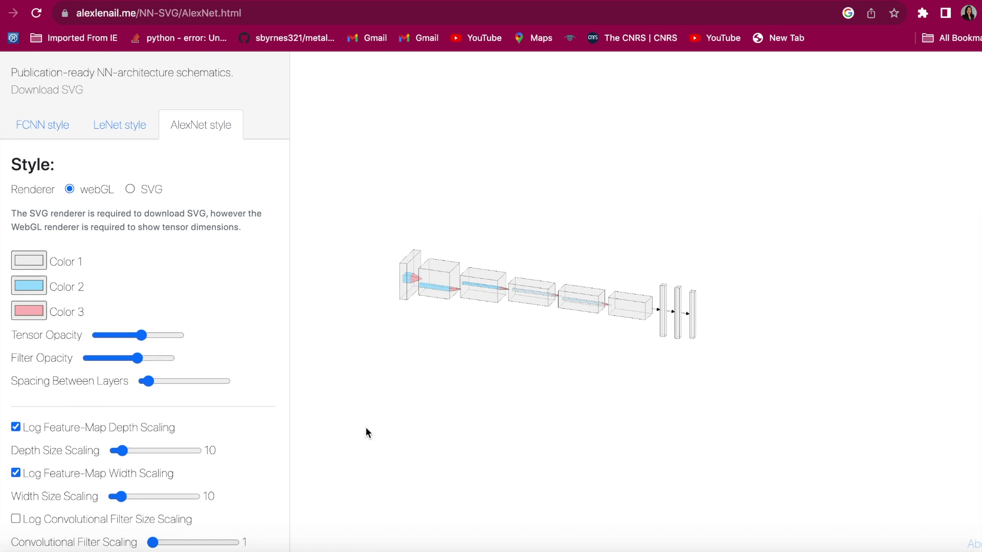
scroll(366, 428, "down", 1)
scroll(148, 337, "down", 4)
scroll(148, 338, "down", 1)
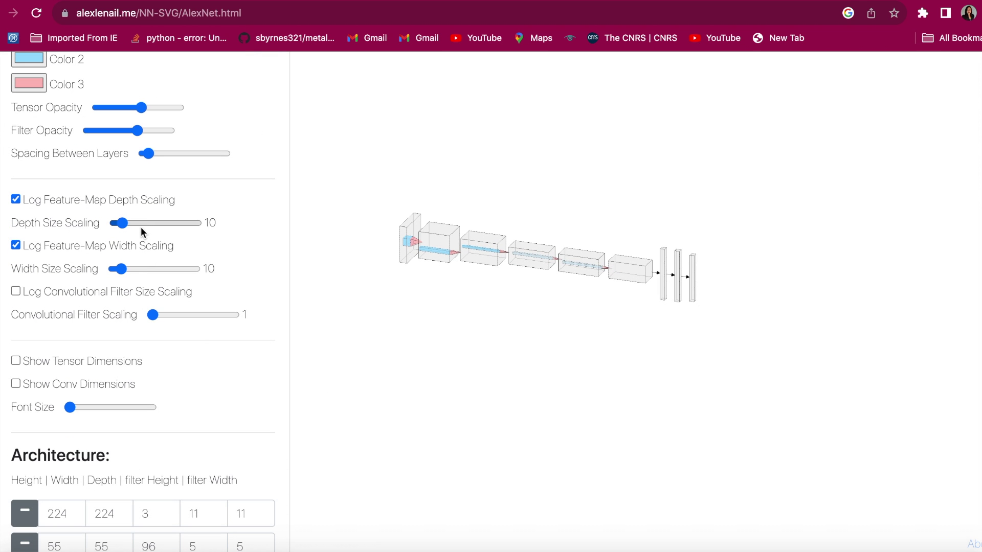
Step: Set depth scaling 22, width scaling 19 and convolutional filter scaling 4
left_click(141, 224)
left_click(167, 223)
left_click(132, 224)
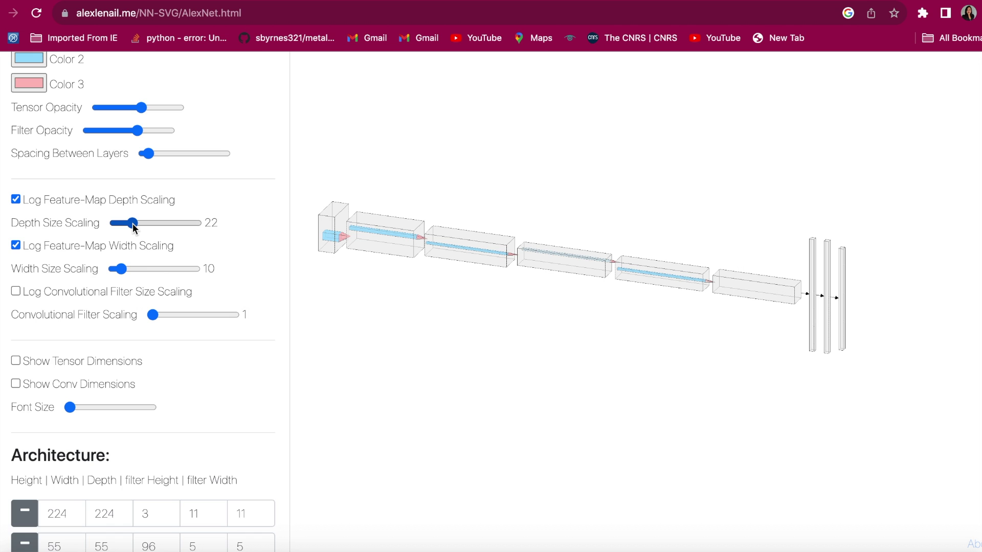
left_click(147, 269)
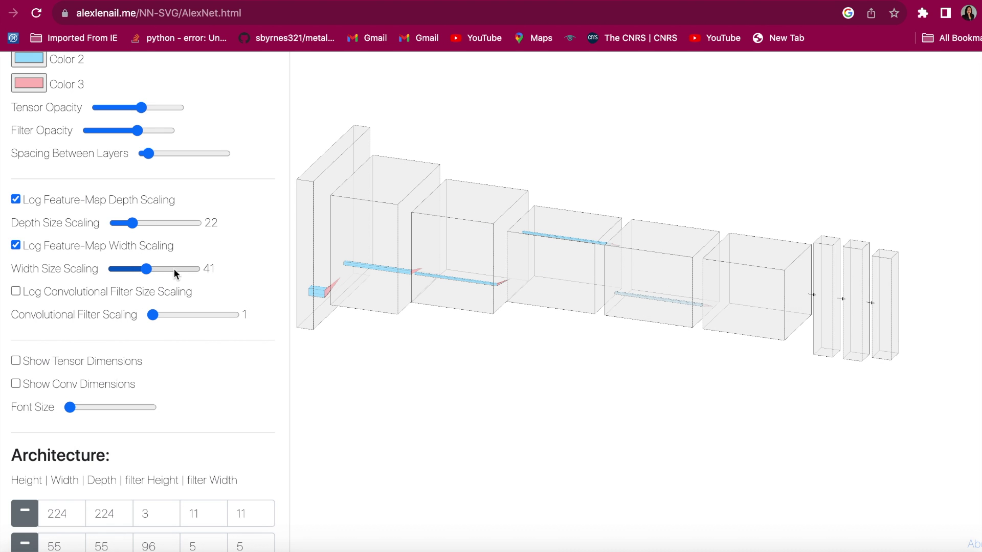
left_click(129, 269)
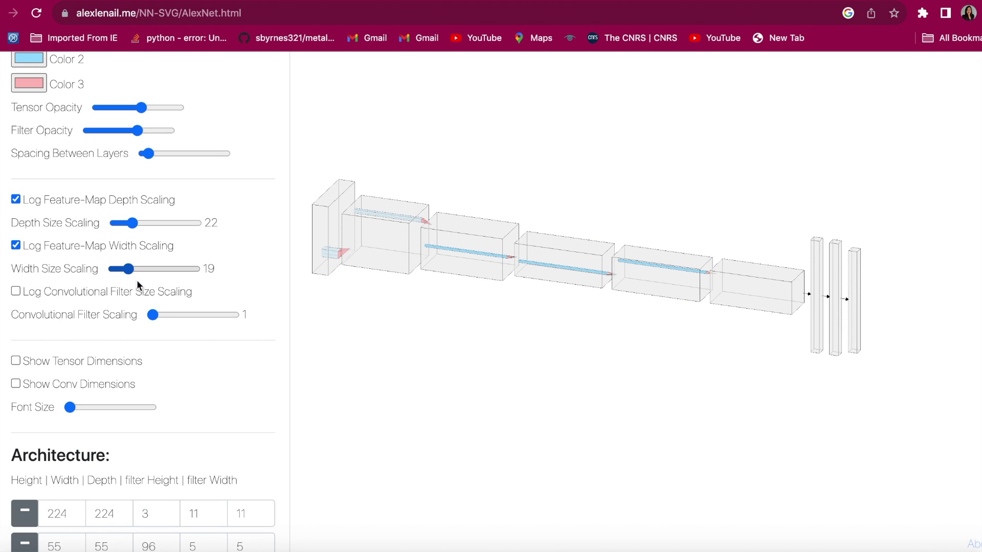
left_click(164, 318)
left_click(183, 315)
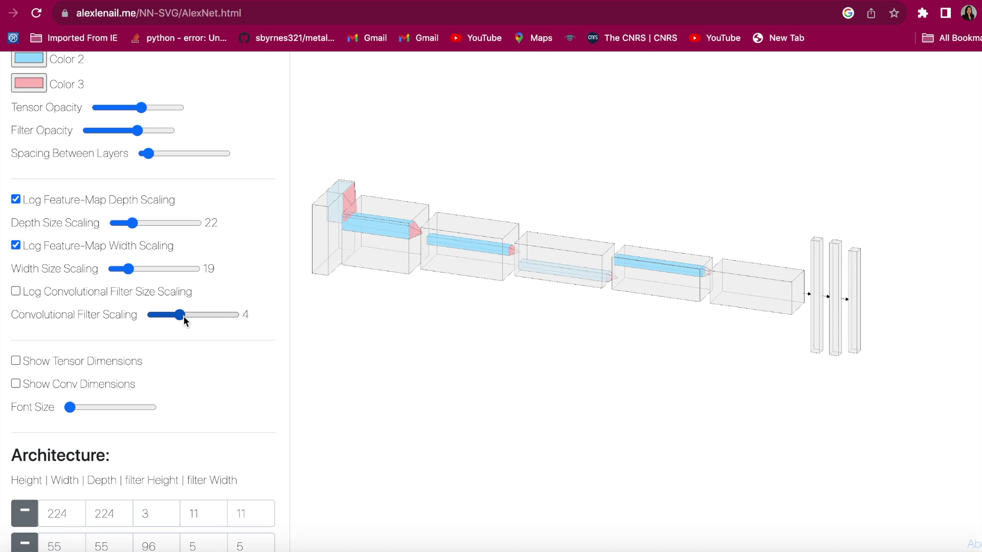
scroll(280, 380, "down", 1)
scroll(280, 379, "down", 2)
scroll(280, 380, "down", 2)
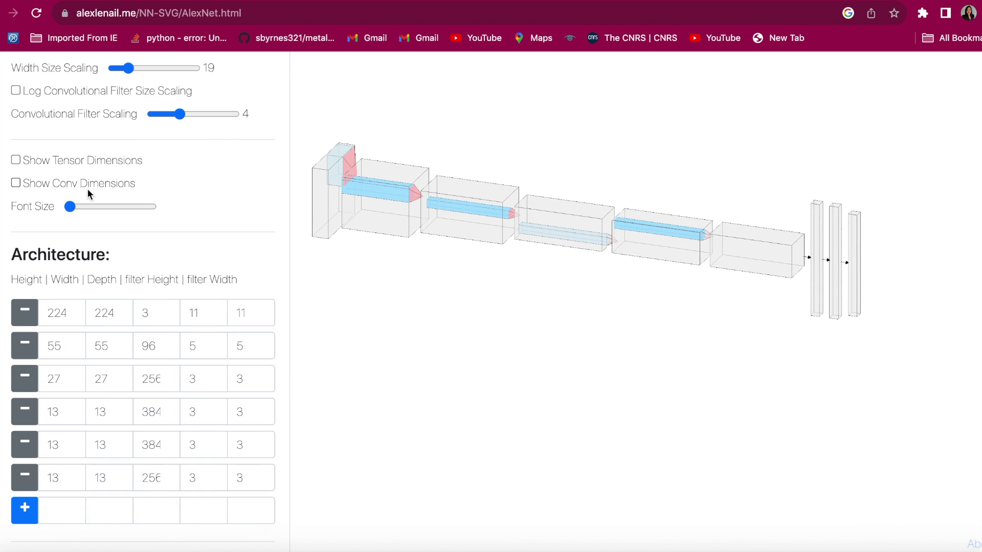
left_click(38, 164)
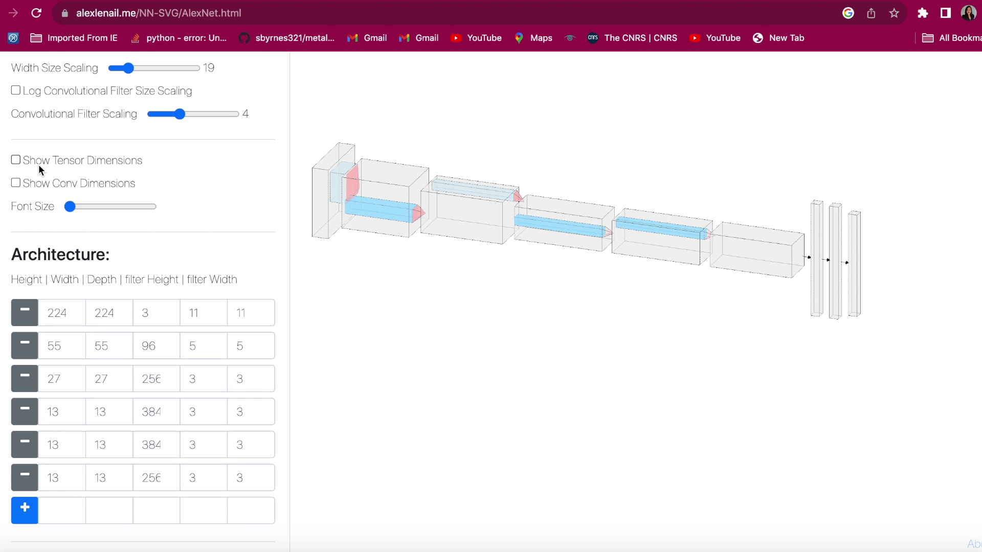
left_click(41, 181)
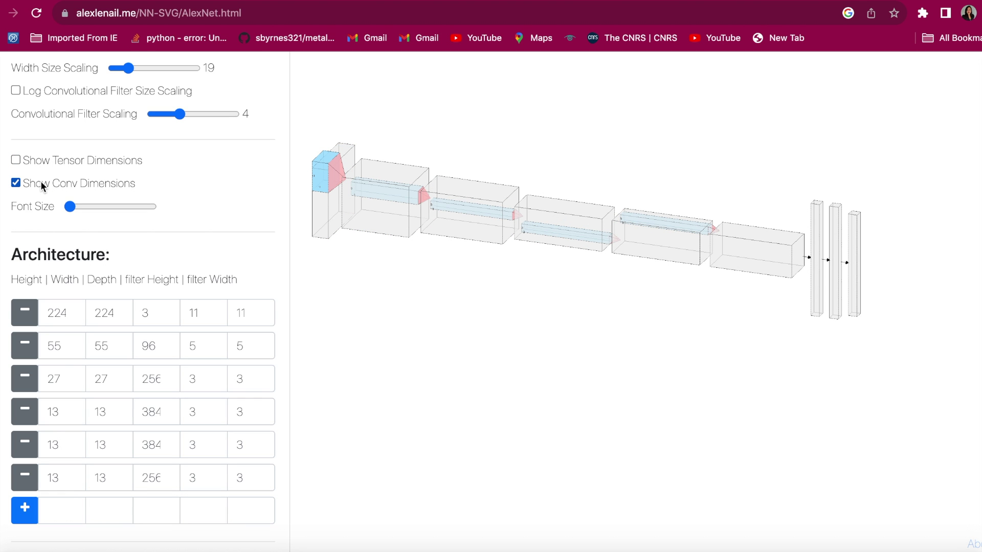
left_click(41, 181)
left_click(87, 207)
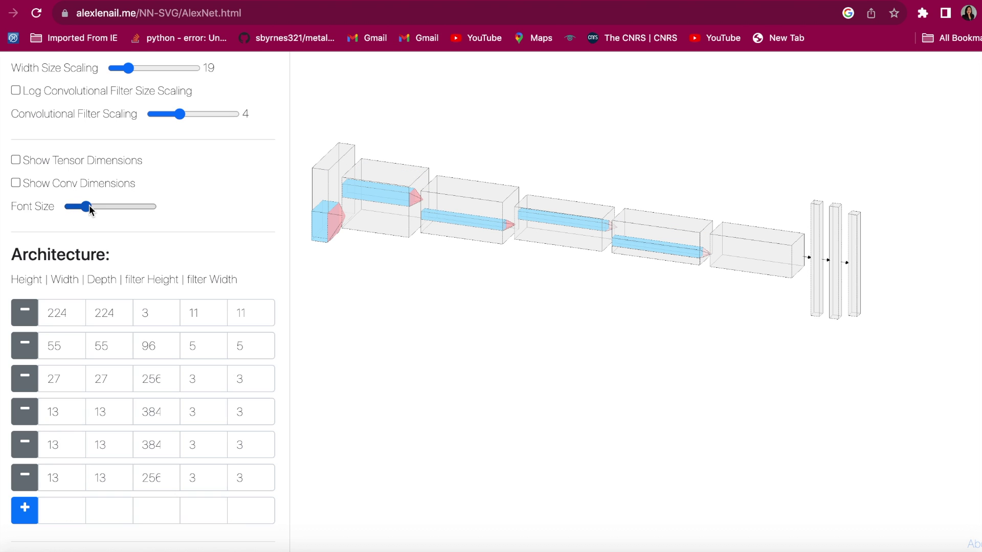
left_click(116, 206)
left_click(87, 207)
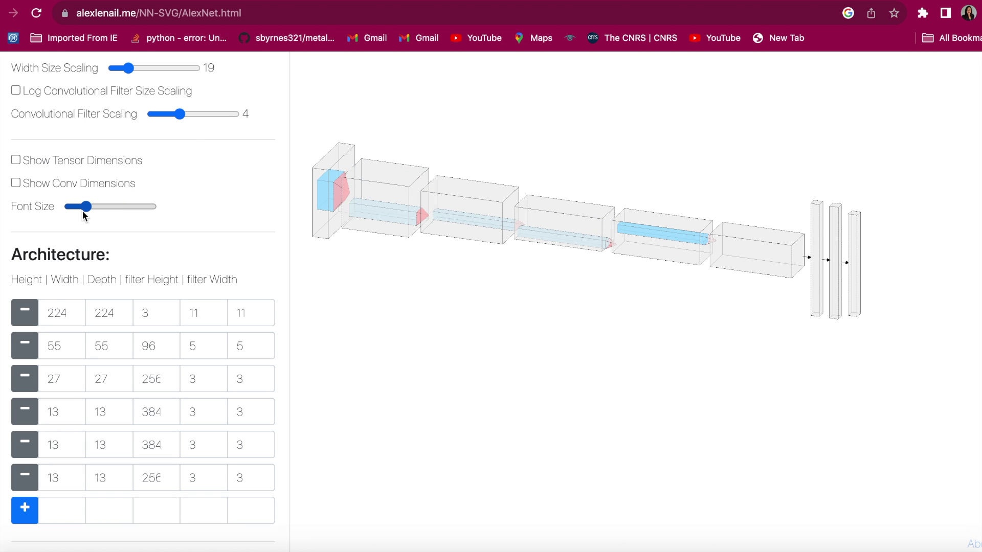
key("Left")
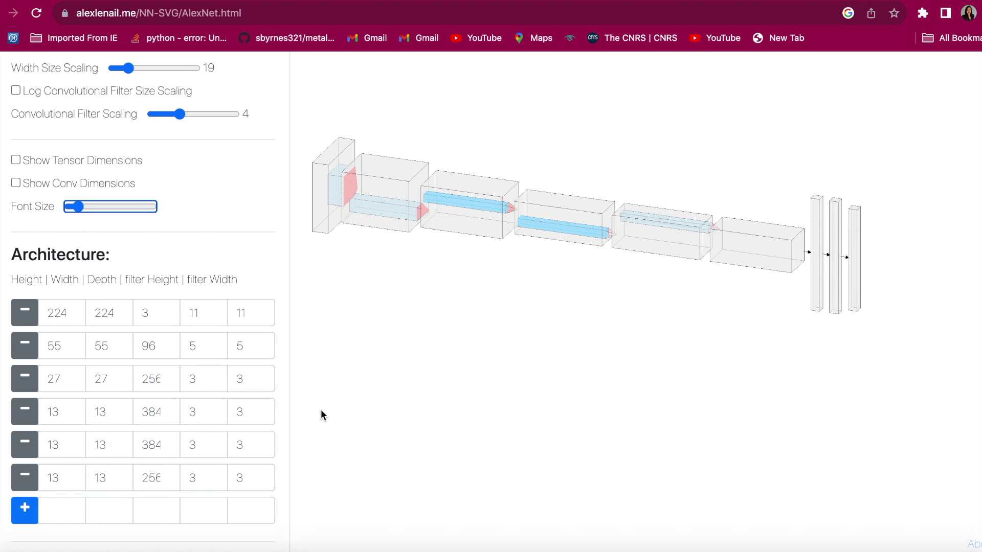
Step: Nudge the label font size down and orbit the AlexNet 3D network to a tilted view from above
key("Left")
key("Left")
left_click_drag(320, 410, 461, 341)
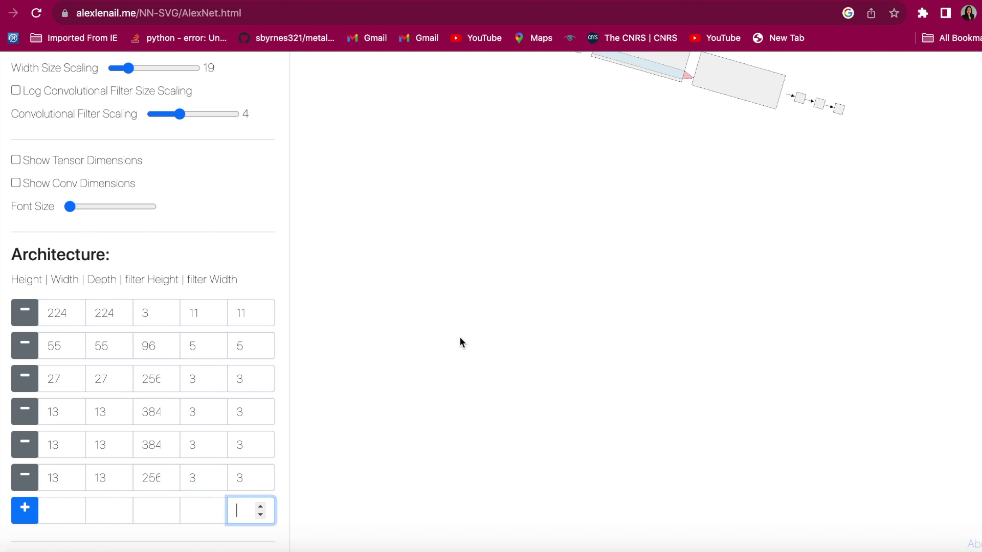